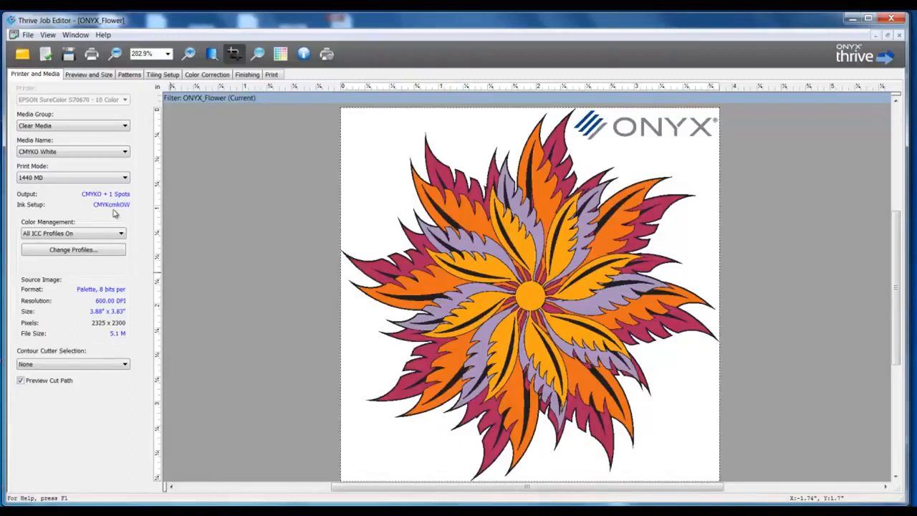
# Enable spot layer generation on the flower job with the Spot Layer Tool and set channel Spot1 to Flood Fill
pyautogui.click(206, 76)
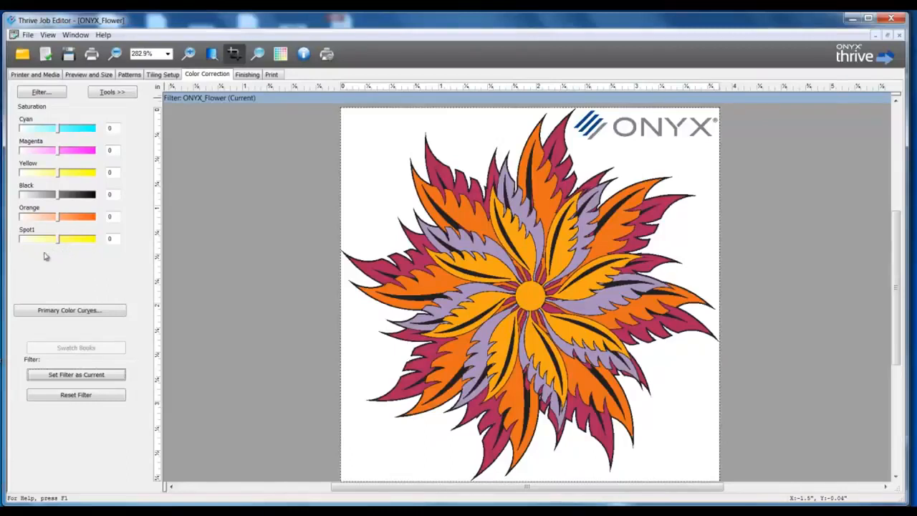
pyautogui.click(118, 93)
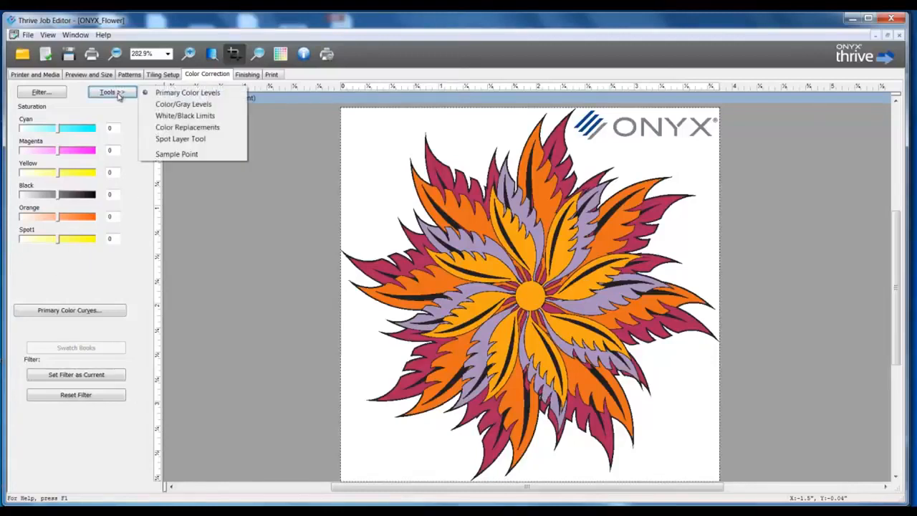
pyautogui.click(149, 141)
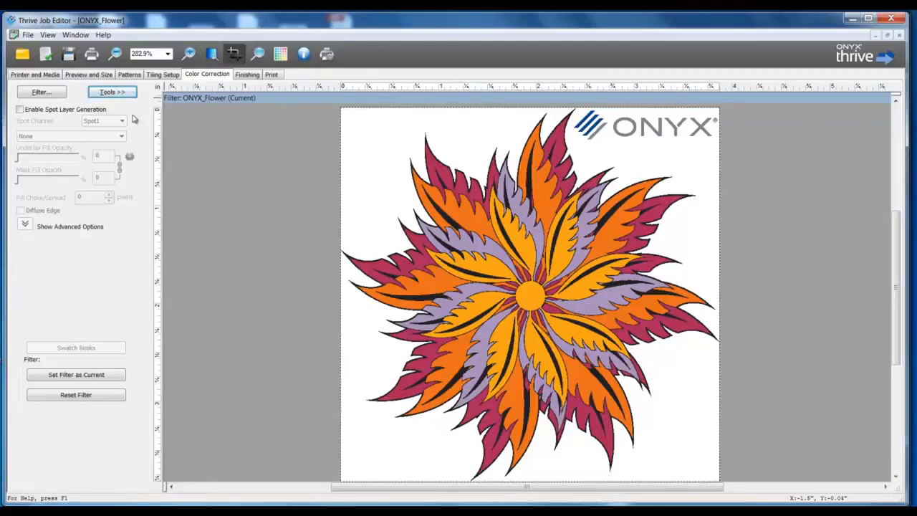
pyautogui.click(22, 110)
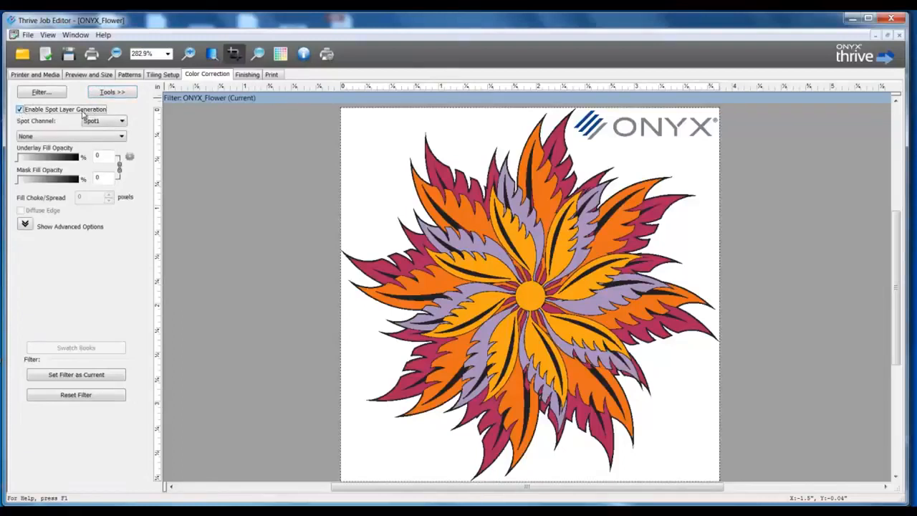
pyautogui.click(120, 122)
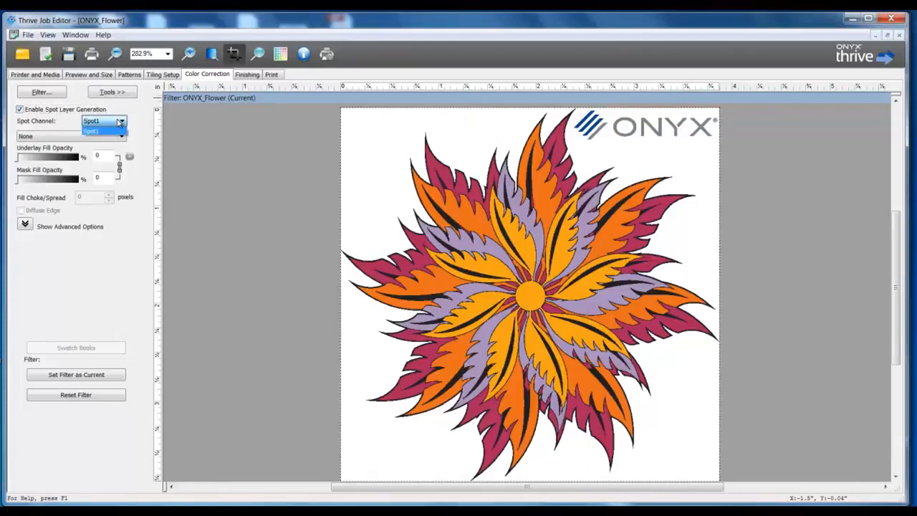
pyautogui.click(119, 129)
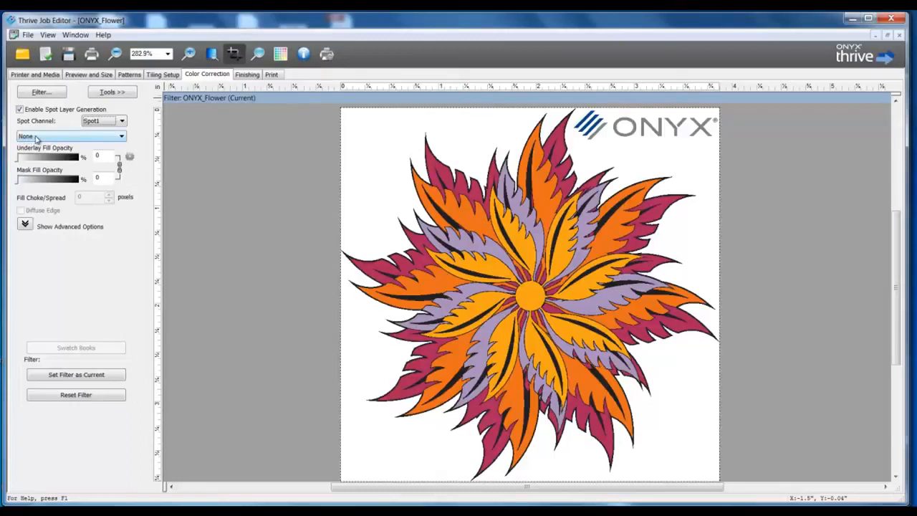
pyautogui.click(36, 136)
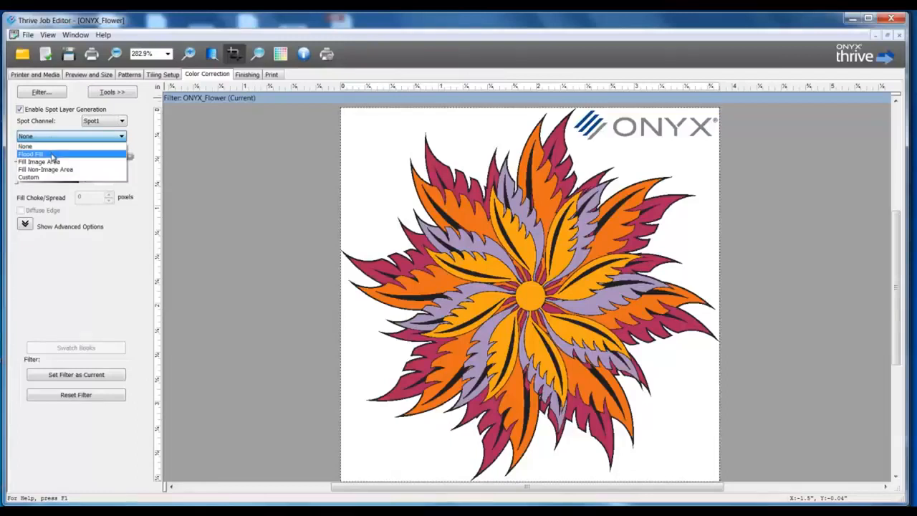
pyautogui.click(52, 155)
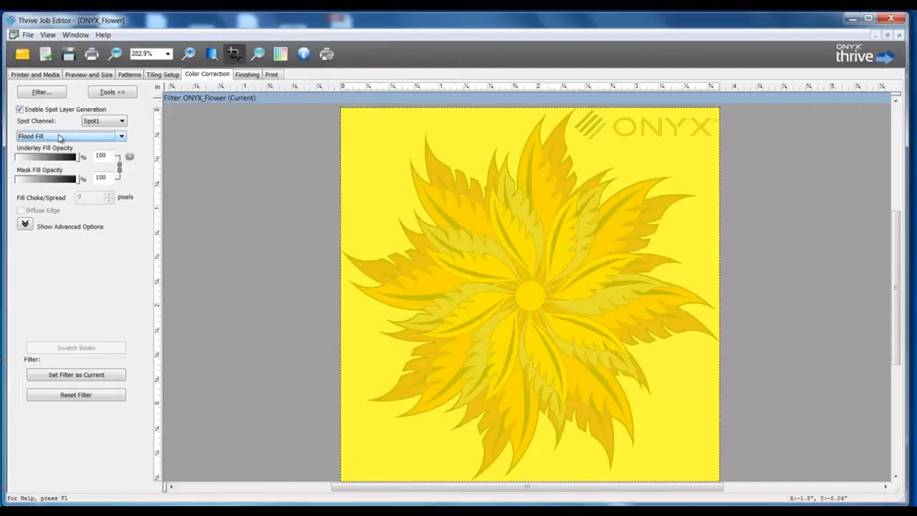
# Try the Fill Image Area and Fill Non-Image Area modes on Spot1 and return the channel to Flood Fill
pyautogui.click(59, 137)
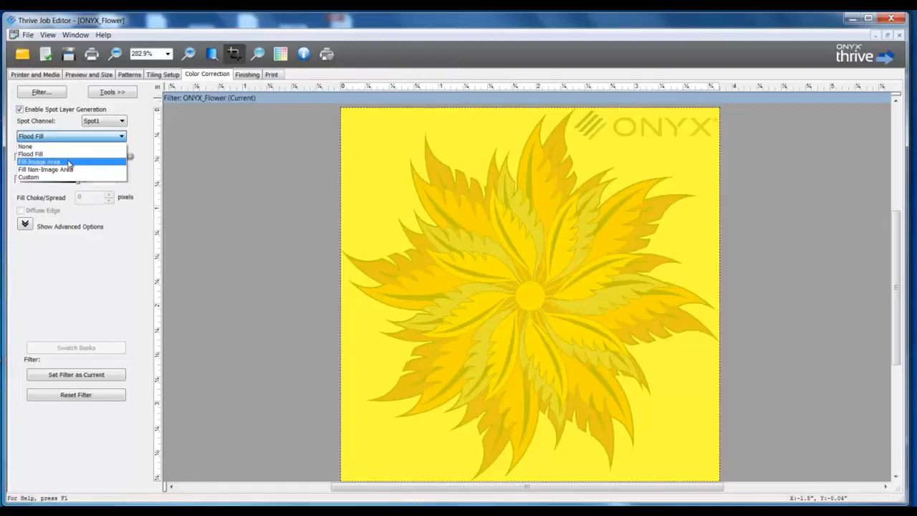
pyautogui.click(69, 163)
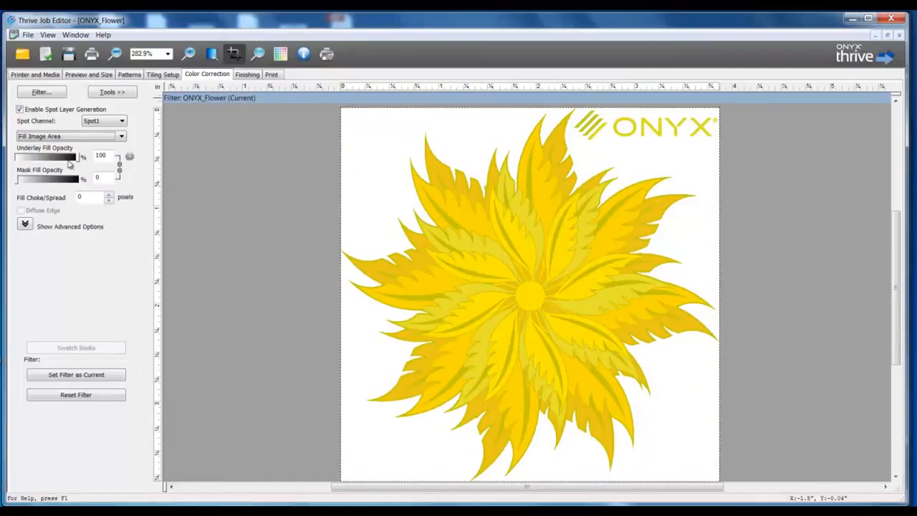
pyautogui.click(81, 139)
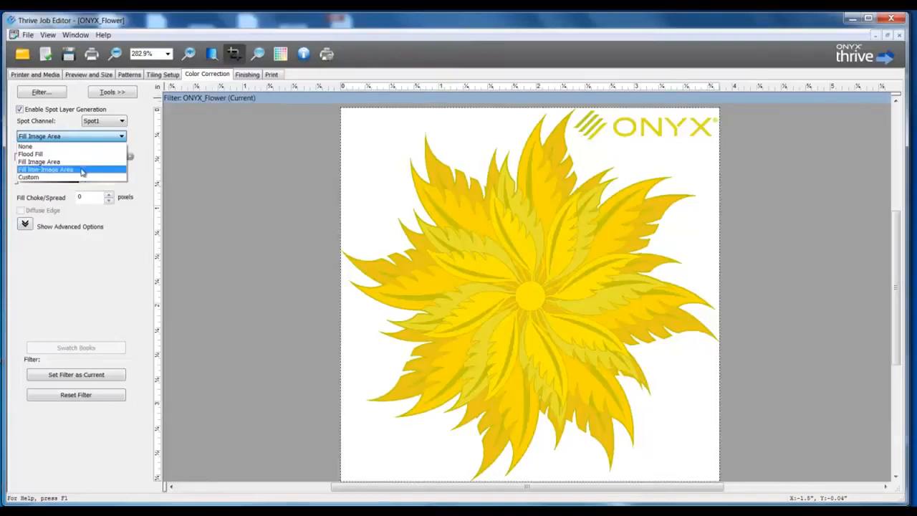
pyautogui.click(82, 170)
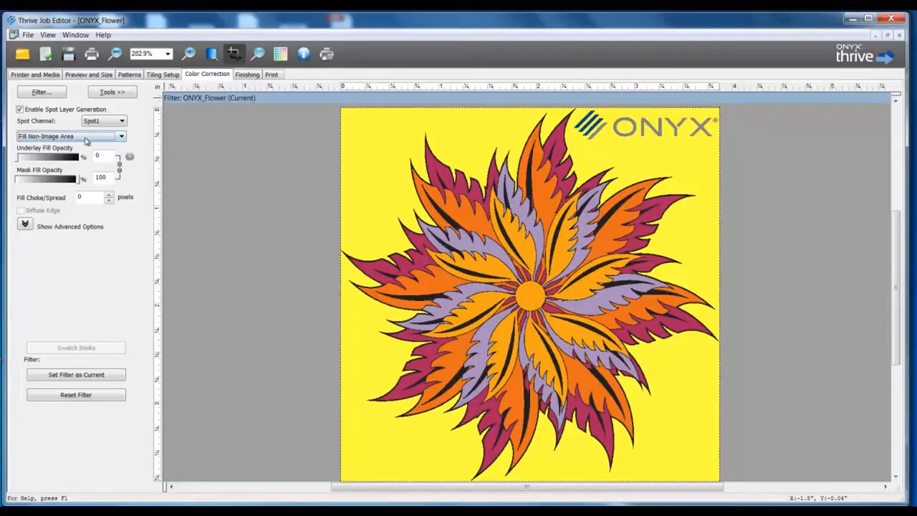
pyautogui.click(85, 136)
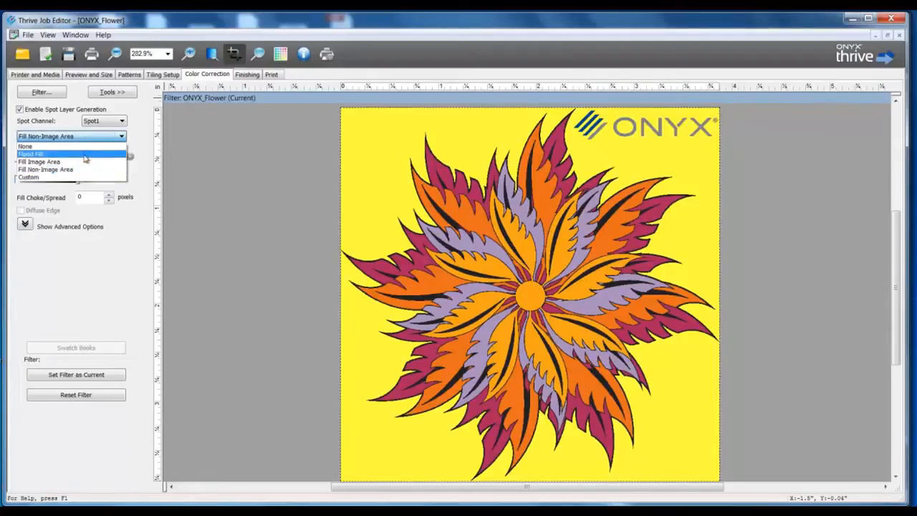
pyautogui.click(85, 155)
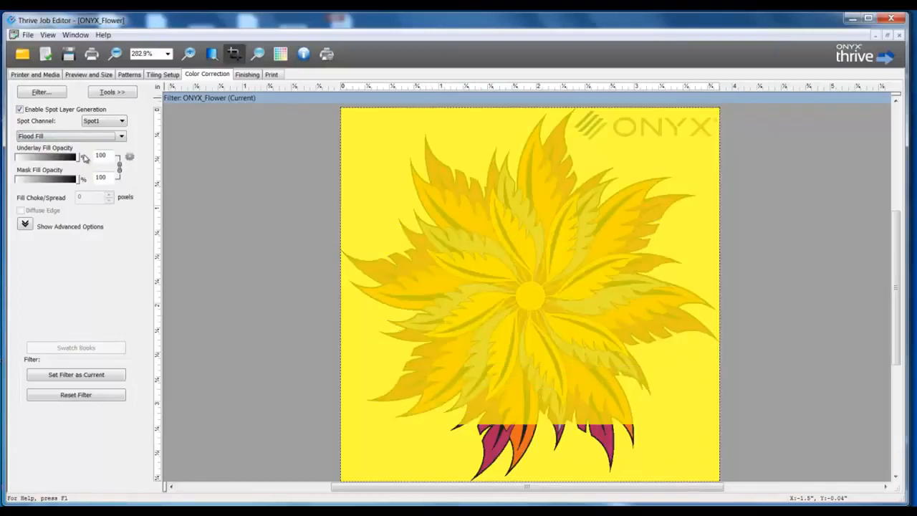
# Submit the flower job for printing and open Snowboarder.tif from the Samples folder through RIP-Queue
pyautogui.click(92, 53)
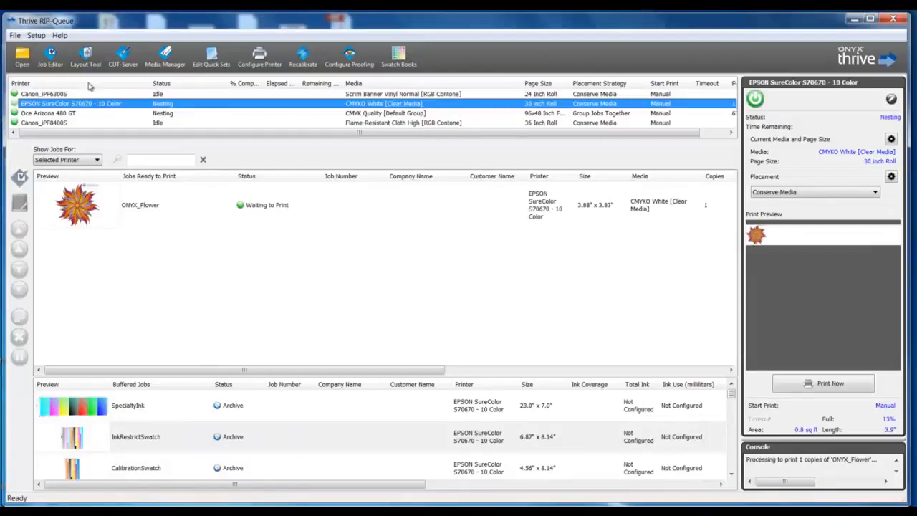
pyautogui.click(22, 54)
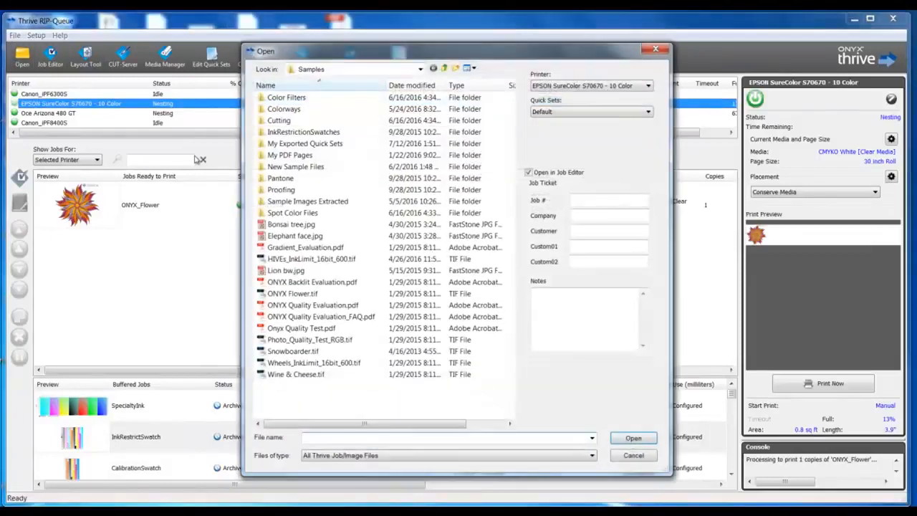
pyautogui.click(293, 351)
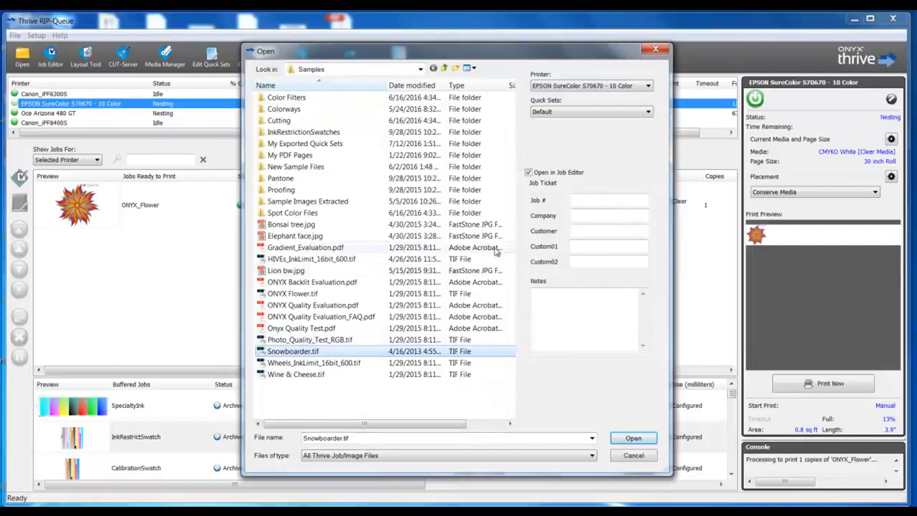
pyautogui.click(616, 438)
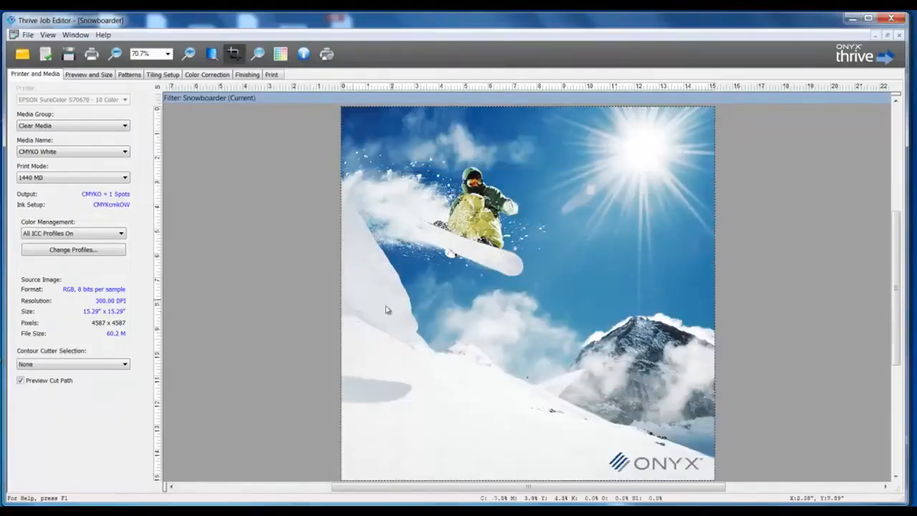
# Enable spot layer generation on the Snowboarder job with the Spot Layer Tool and set the Spot1 channel to Flood Fill
pyautogui.click(218, 76)
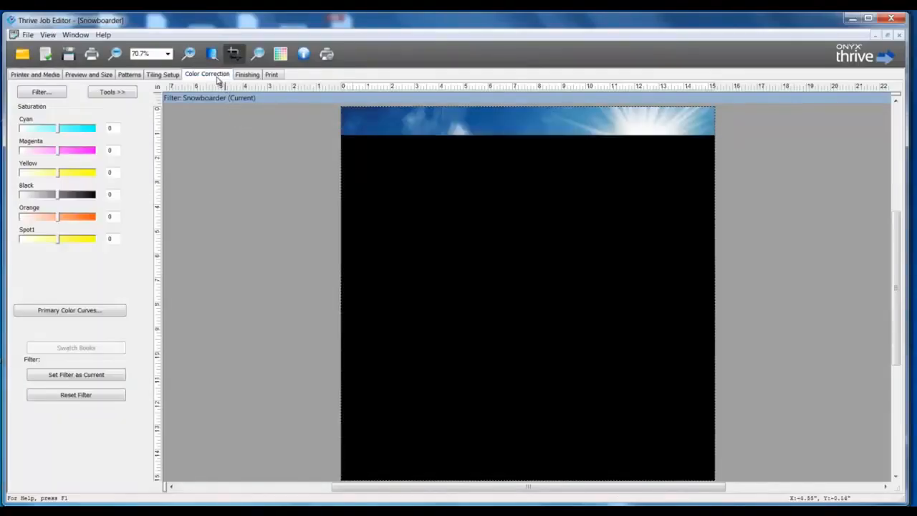
pyautogui.click(115, 96)
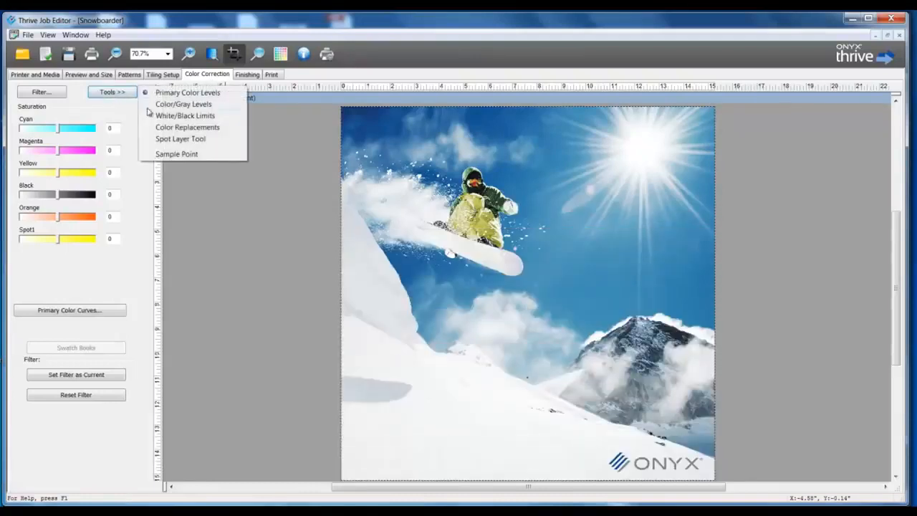
pyautogui.click(158, 139)
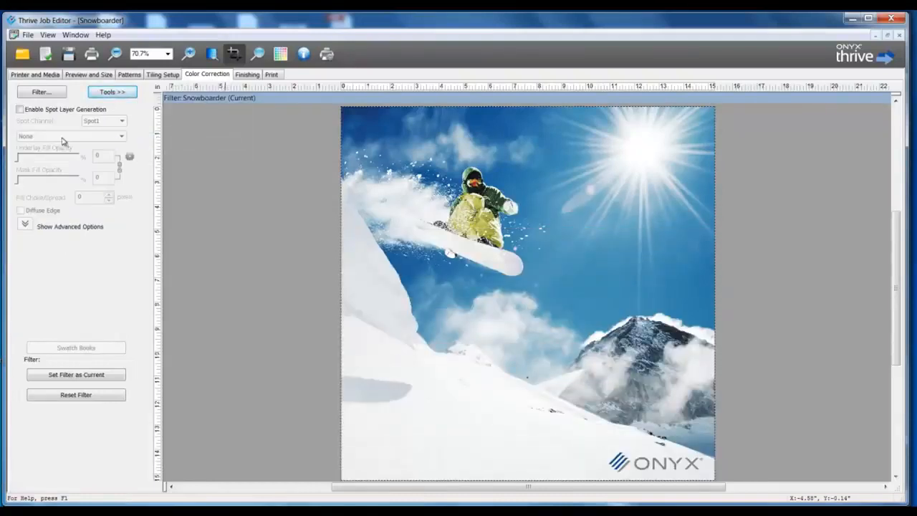
pyautogui.click(20, 110)
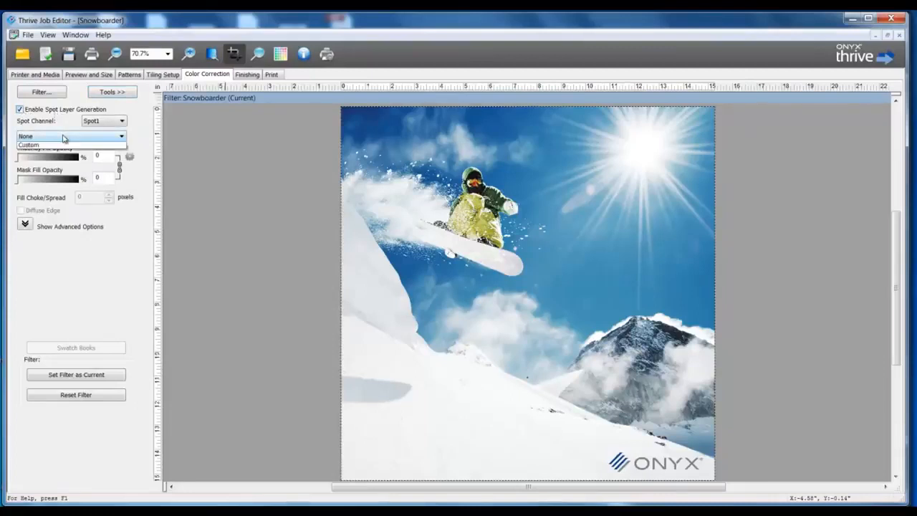
pyautogui.click(63, 138)
pyautogui.click(59, 154)
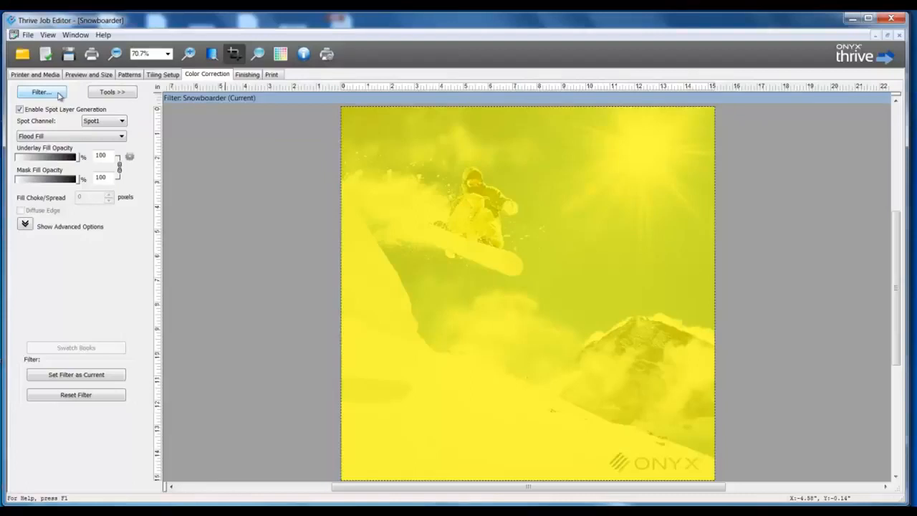
# Save the changes to the Snowboarder filter and export it to the Color Filters folder as White Flood Fill
pyautogui.click(60, 95)
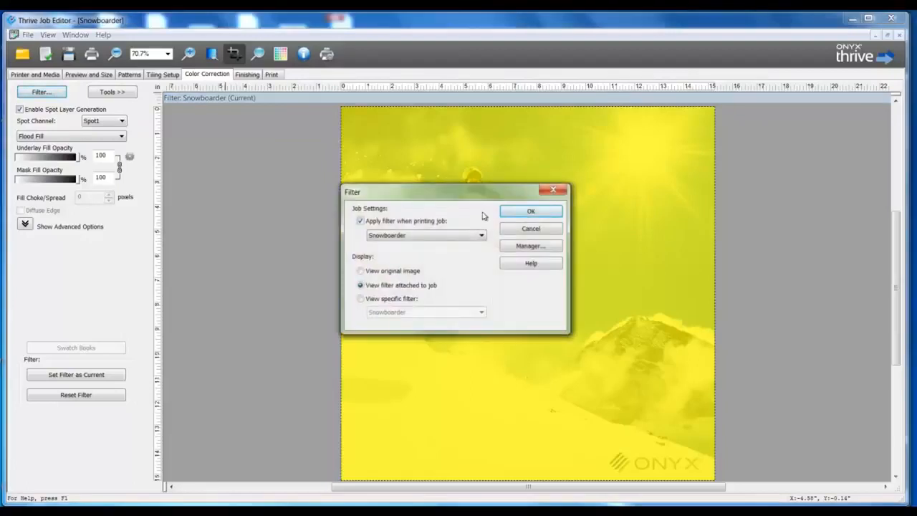
pyautogui.click(512, 246)
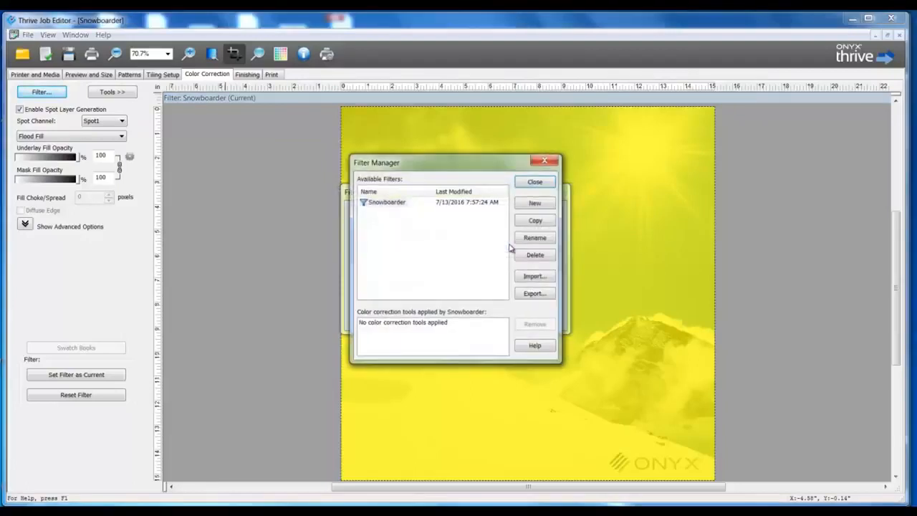
pyautogui.click(533, 294)
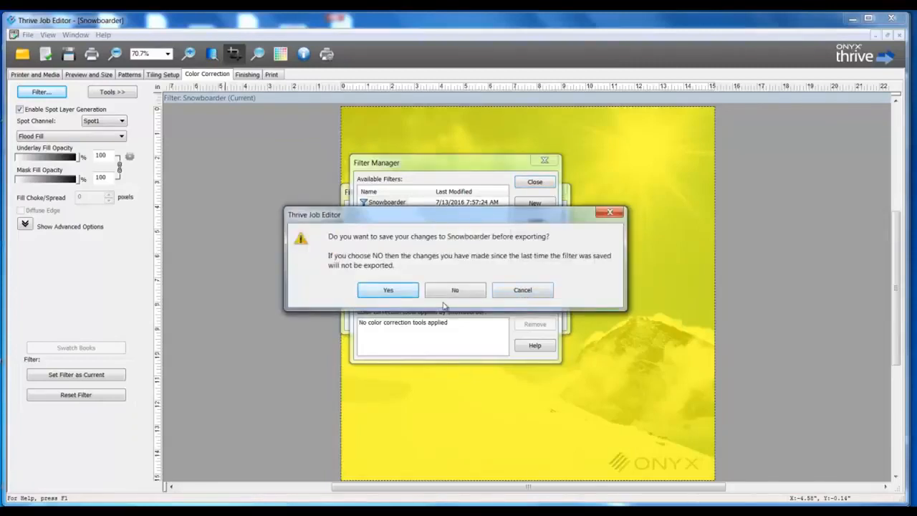
pyautogui.click(393, 291)
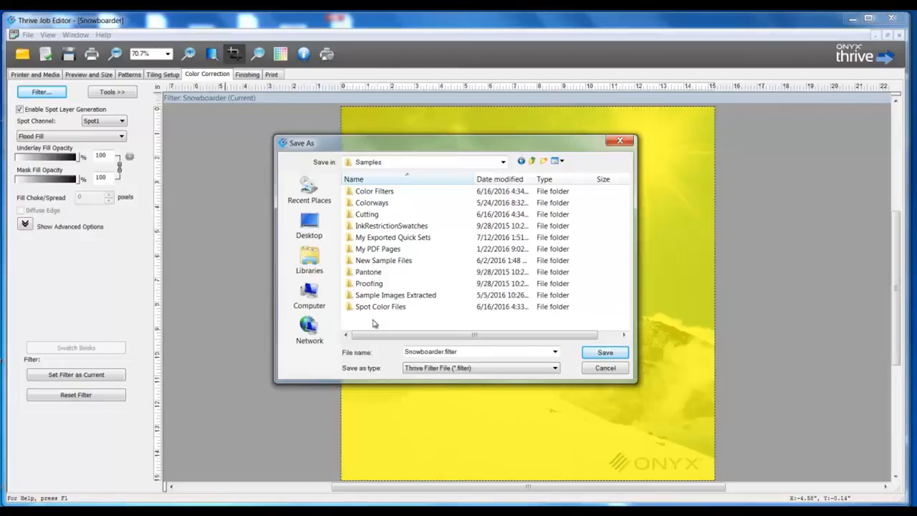
pyautogui.doubleClick(394, 192)
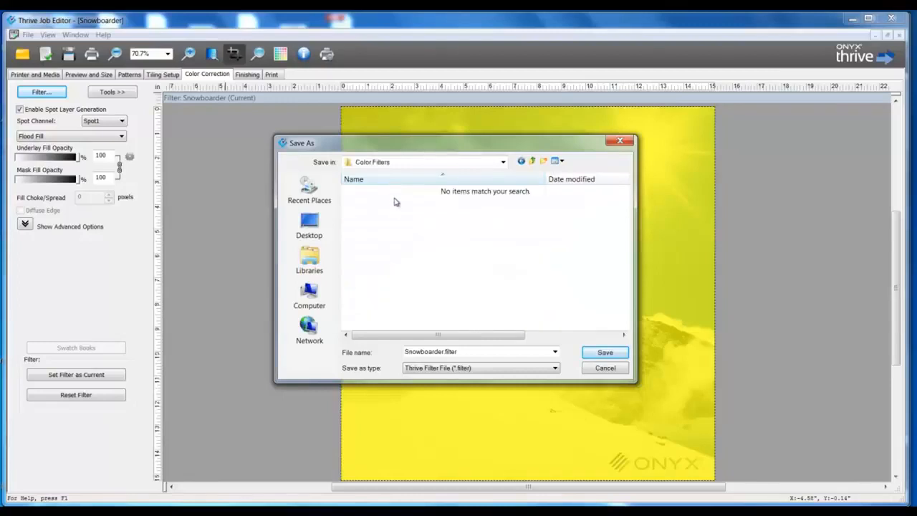
pyautogui.doubleClick(445, 351)
pyautogui.moveTo(445, 351); pyautogui.dragTo(403, 357)
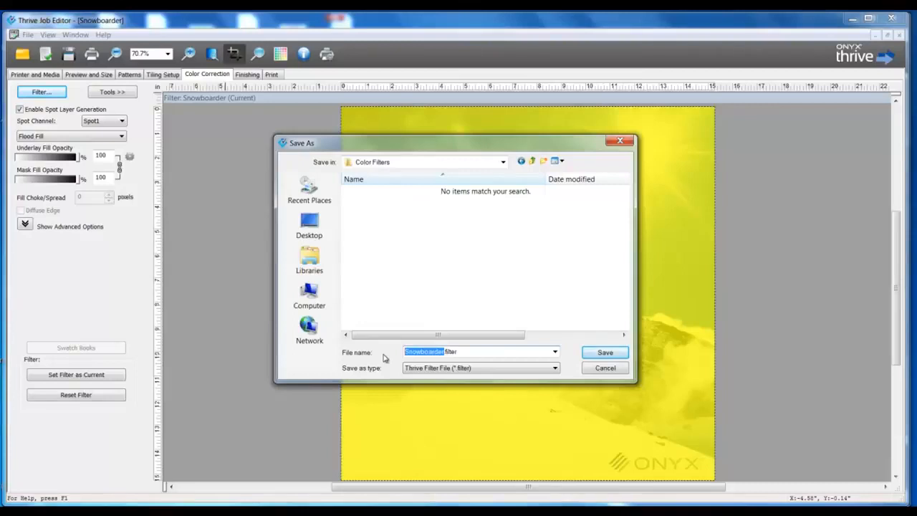
pyautogui.write('White Flood Fill')
pyautogui.click(596, 353)
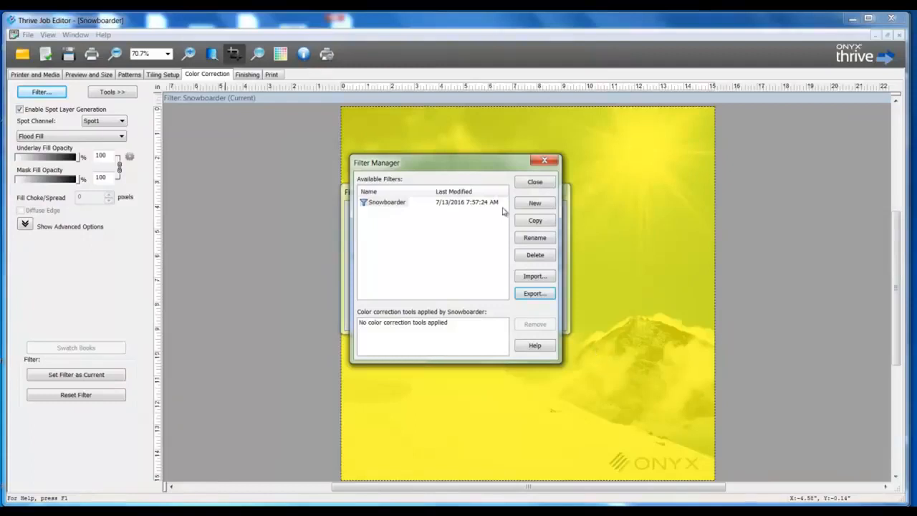
# Close the filter manager, accept the job's filter settings and submit the Snowboarder job for printing
pyautogui.click(521, 184)
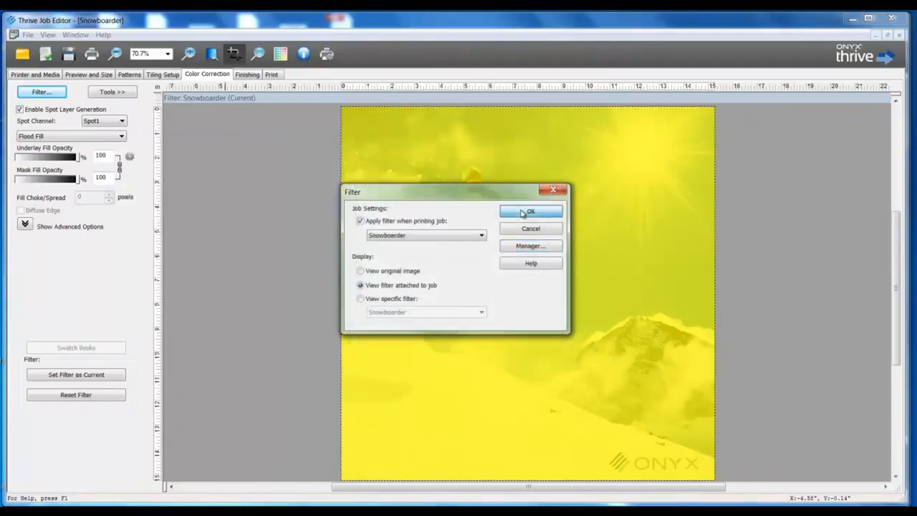
pyautogui.click(528, 206)
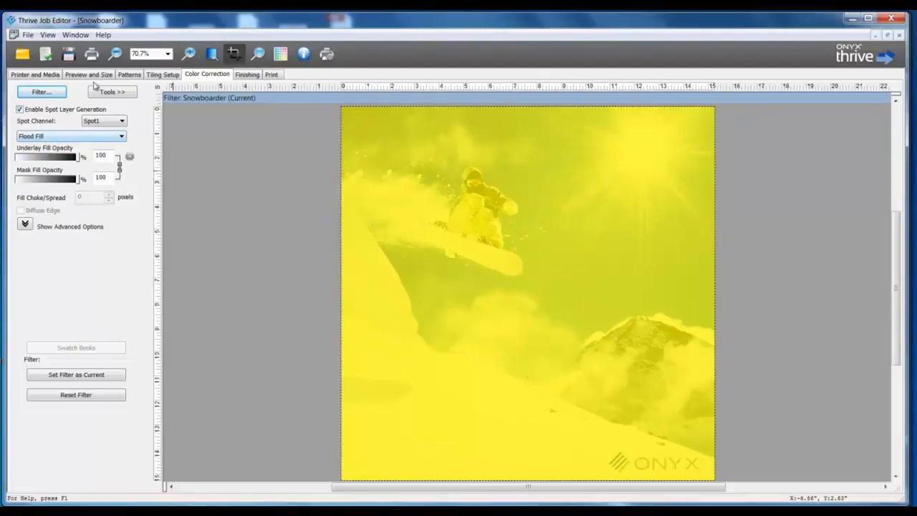
pyautogui.click(92, 53)
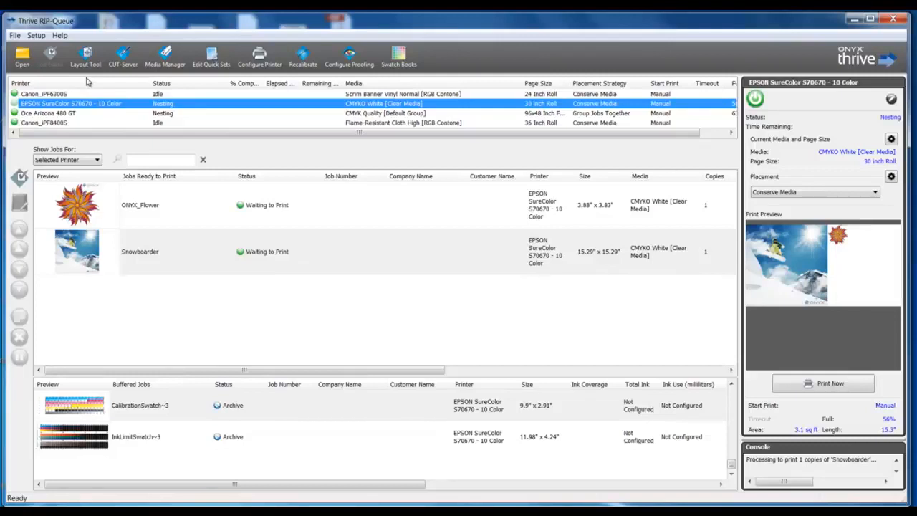
# Create a new quick set named White Flood Fill in the configuration of the EPSON SureColor S70670 - 10 Color printer
pyautogui.click(259, 57)
pyautogui.click(423, 290)
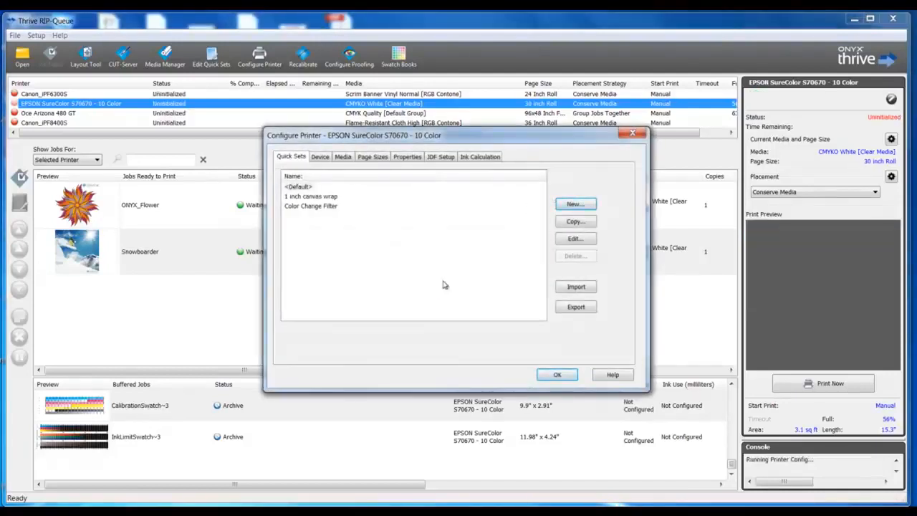
pyautogui.click(586, 205)
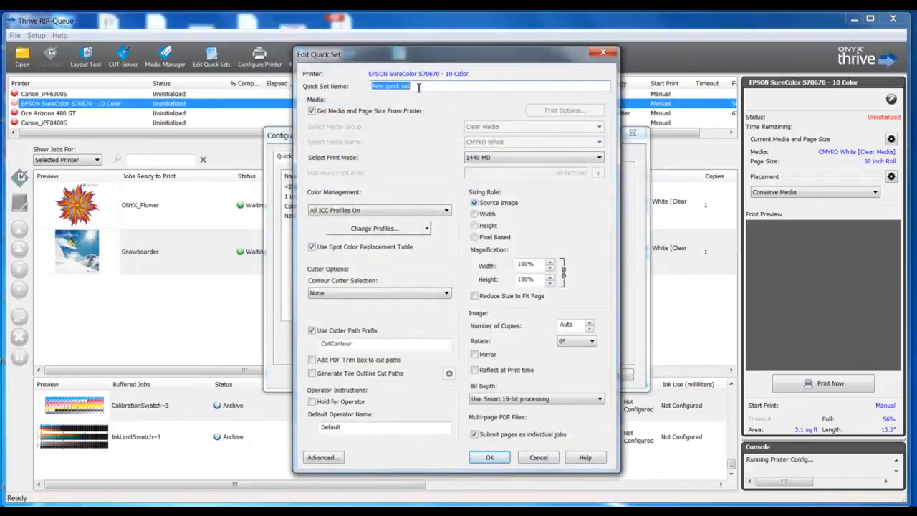
pyautogui.write('White Flood Fill')
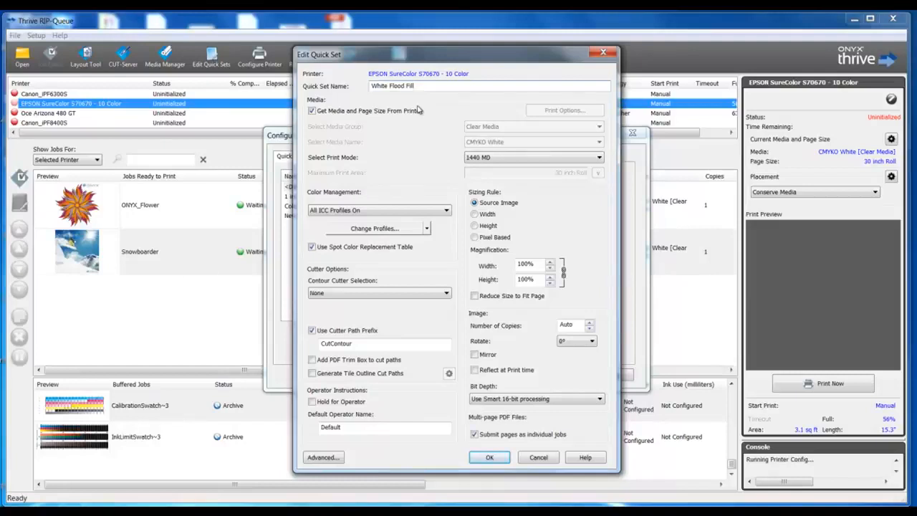
# Import White Flood Fill.filter from the Color Filters folder as a color correction filter in the quick set's advanced options
pyautogui.click(321, 458)
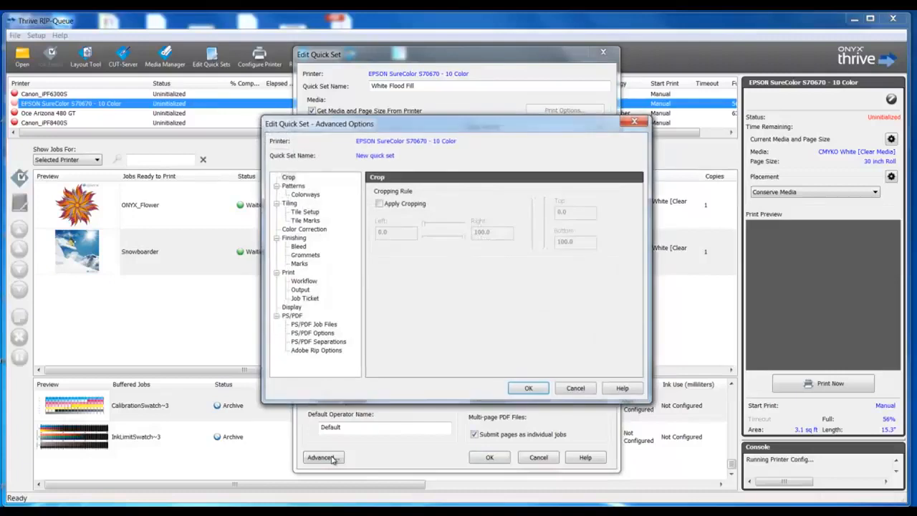
pyautogui.click(320, 232)
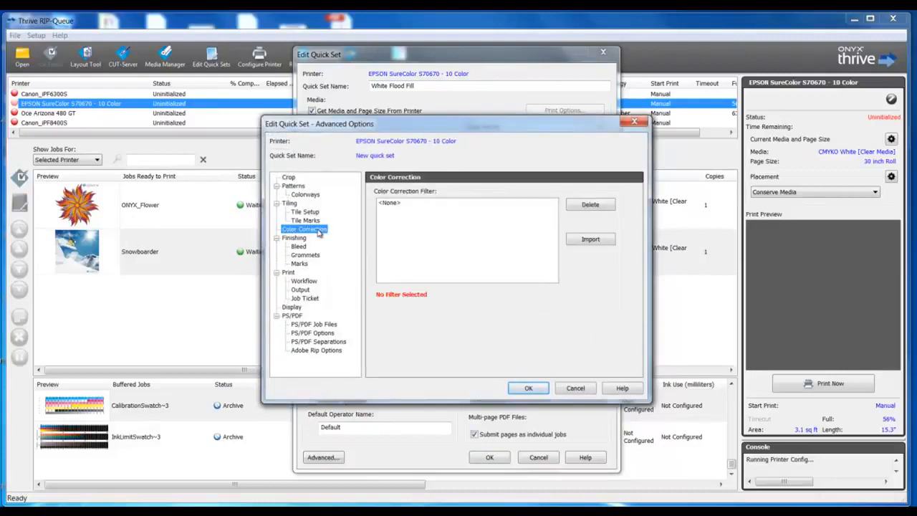
pyautogui.click(576, 241)
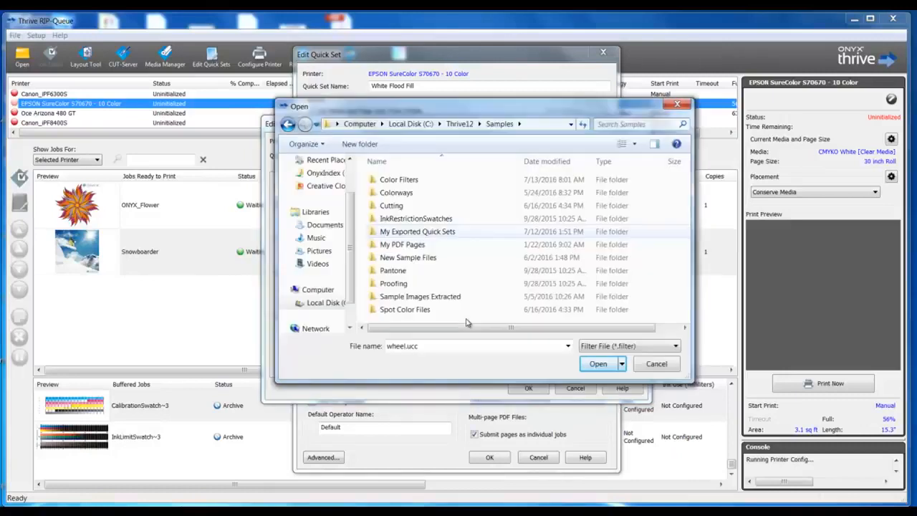
pyautogui.doubleClick(398, 180)
pyautogui.click(420, 183)
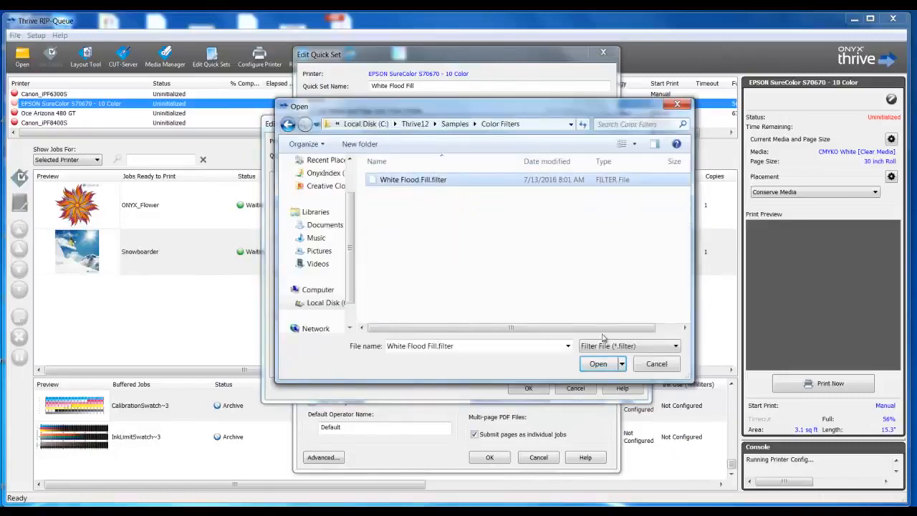
pyautogui.click(598, 364)
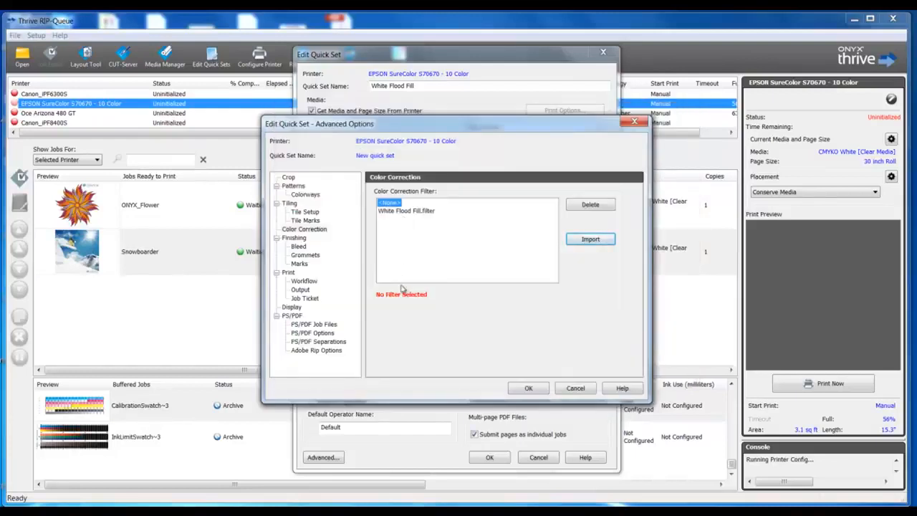
# Assign White Flood Fill.filter to the quick set, save the quick set and close the printer configuration
pyautogui.click(401, 212)
pyautogui.click(528, 388)
pyautogui.click(500, 456)
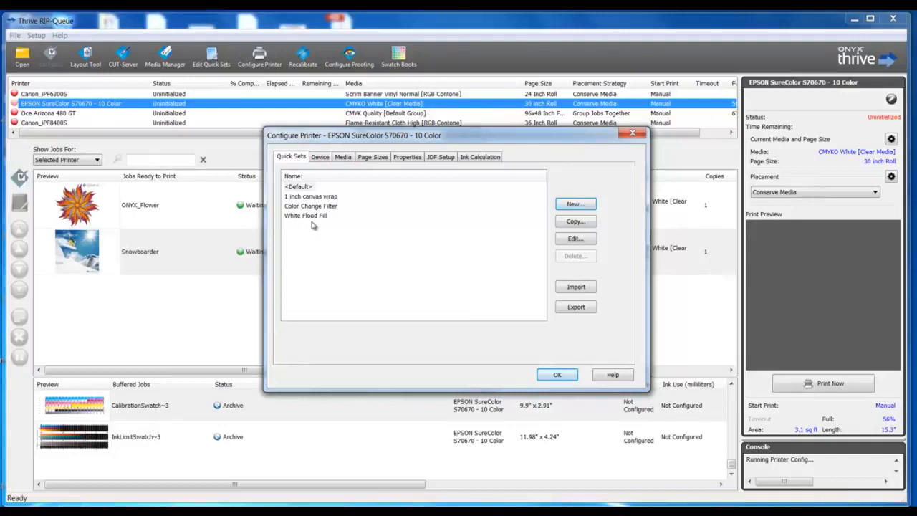
pyautogui.click(556, 375)
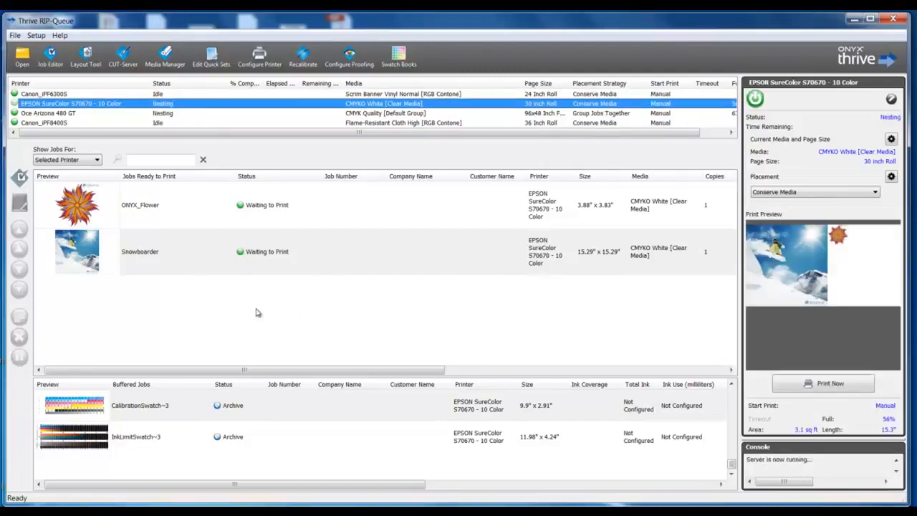
# Open Bonsai tree.jpg from the Samples folder with the White Flood Fill quick set and Open in Job Editor turned off
pyautogui.click(22, 57)
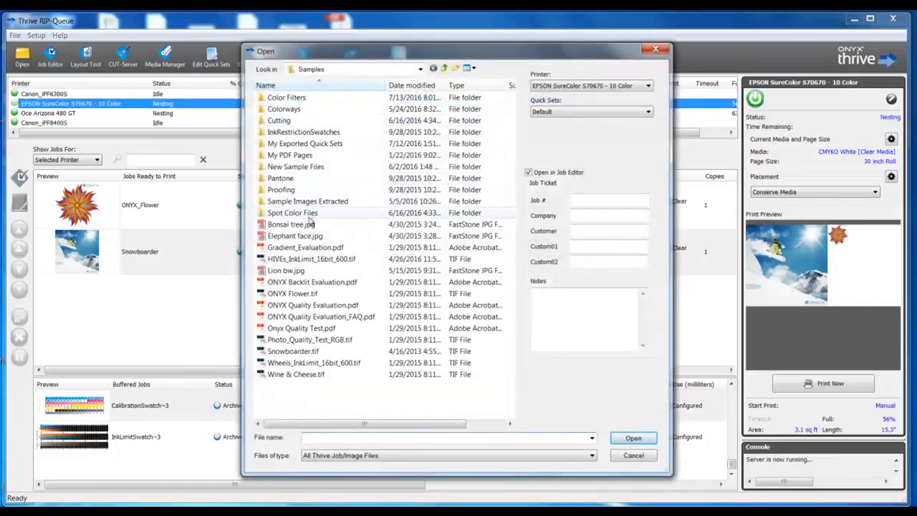
pyautogui.click(309, 224)
pyautogui.click(574, 113)
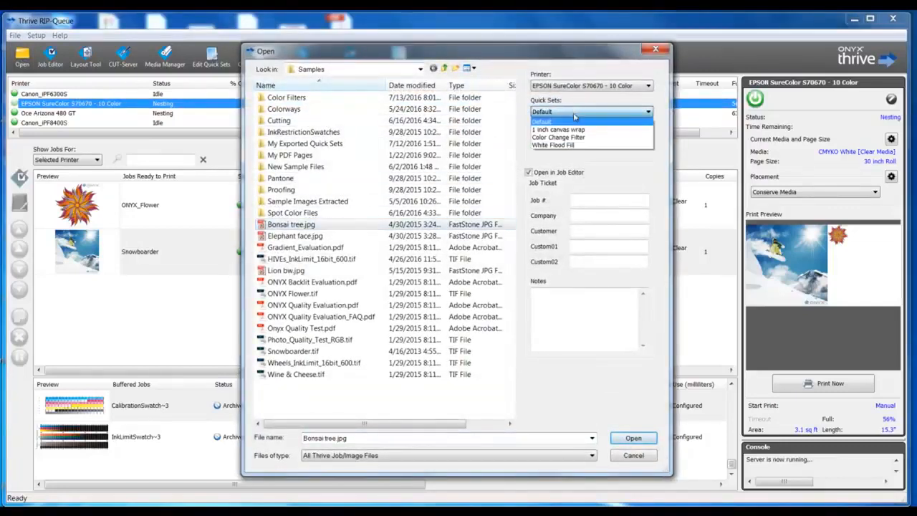
pyautogui.click(581, 145)
pyautogui.click(530, 174)
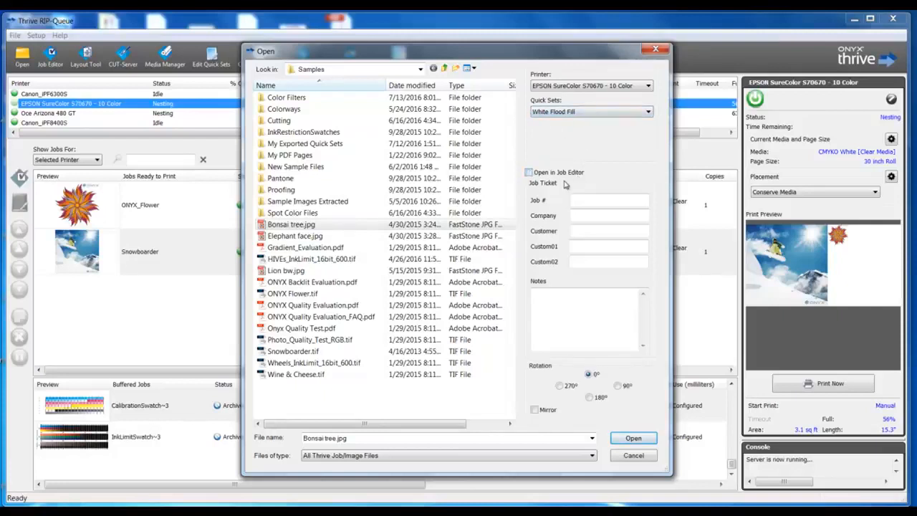
pyautogui.click(631, 438)
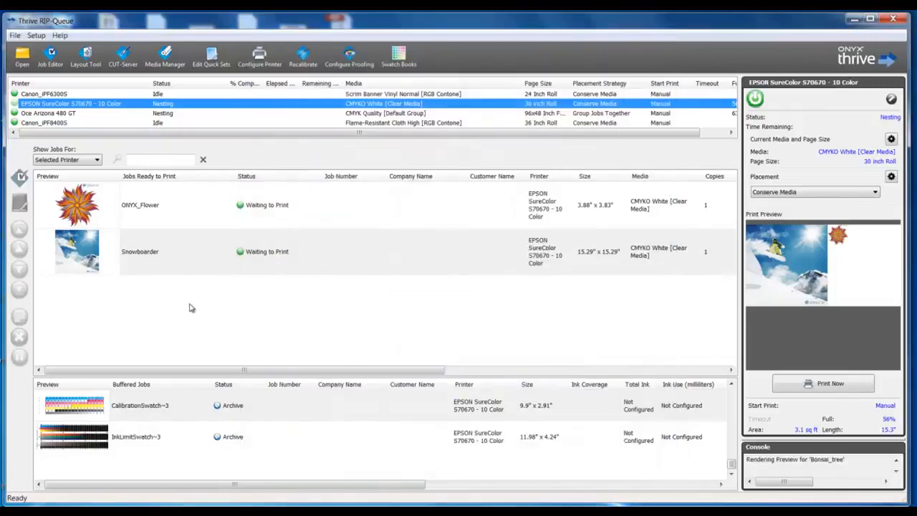